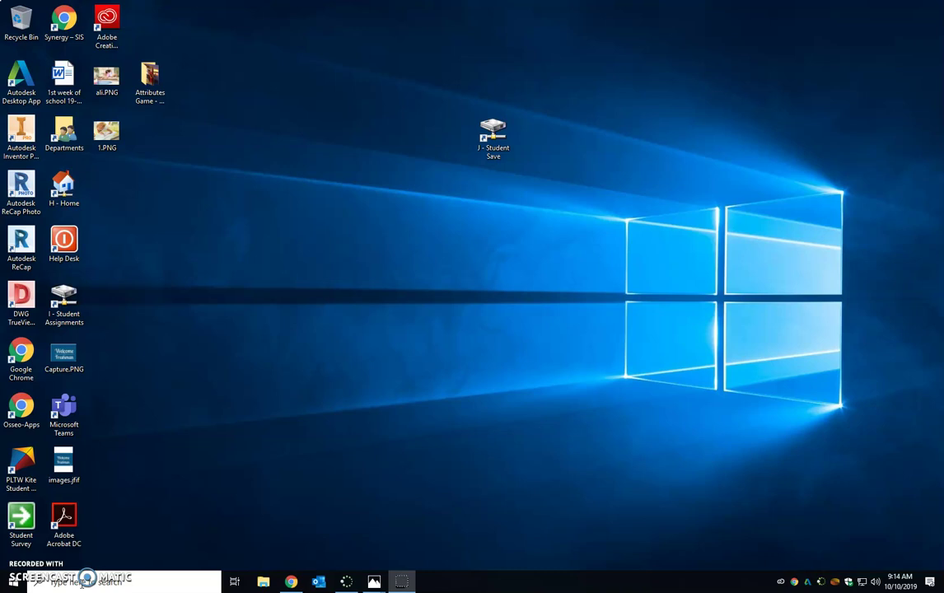
Search 'adobe', pin Adobe Photoshop CC 2019 to the taskbar and launch it.
{"action": "left_click", "coordinate": [69, 584]}
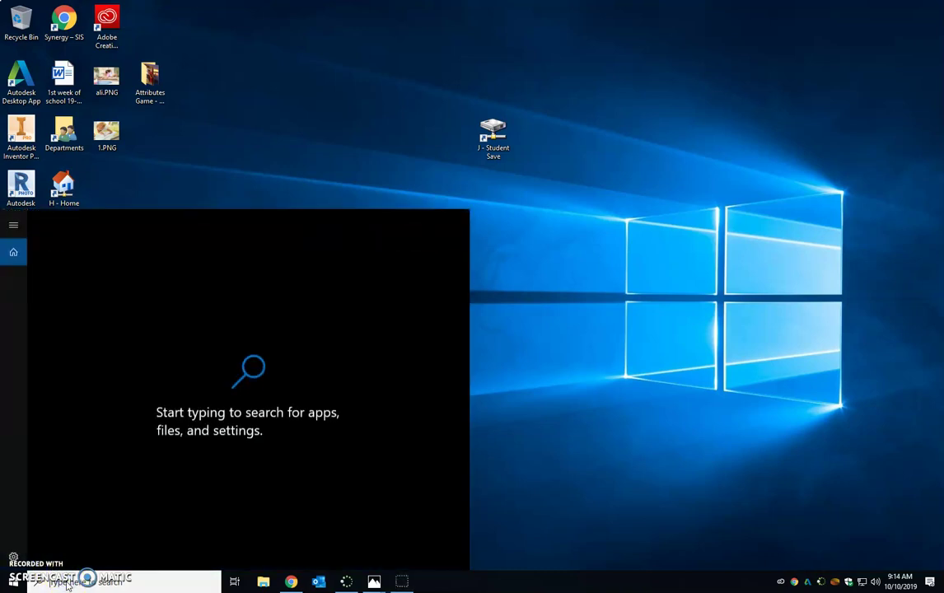
{"action": "type", "text": "adobe"}
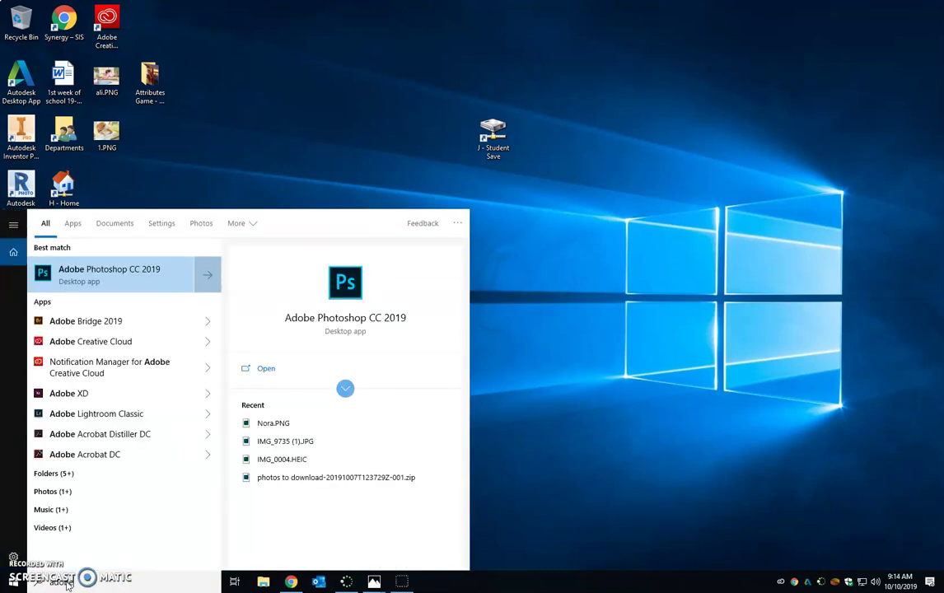
{"action": "right_click", "coordinate": [183, 278]}
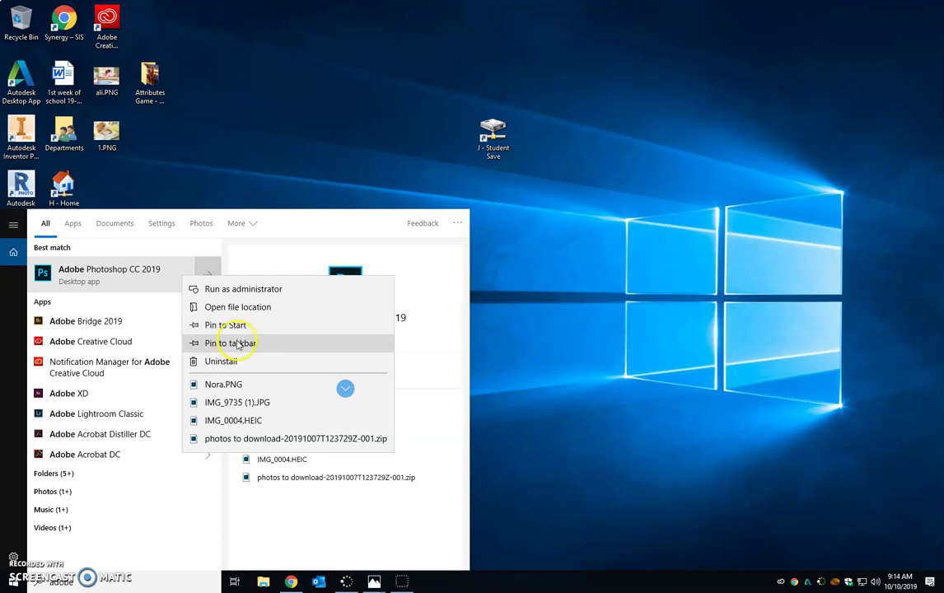
{"action": "left_click", "coordinate": [235, 343]}
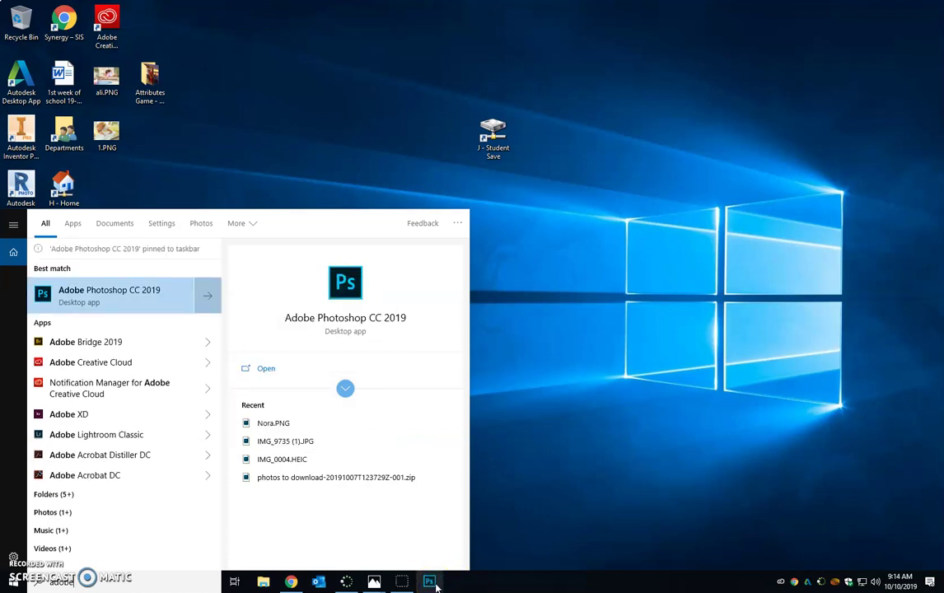
{"action": "left_click", "coordinate": [151, 296]}
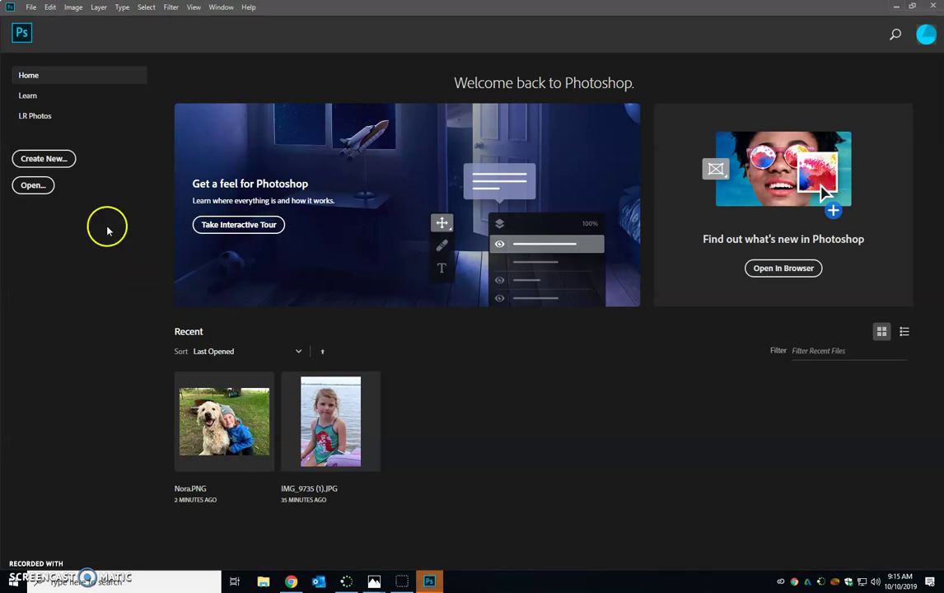
Open Nora.PNG from the FINAL folder with File > Open.
{"action": "left_click", "coordinate": [31, 8]}
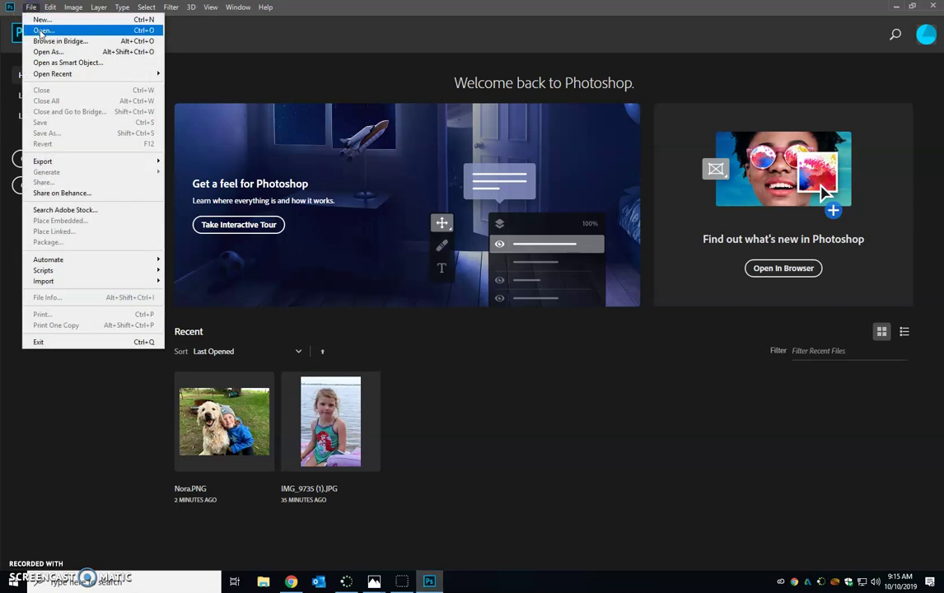
{"action": "left_click", "coordinate": [41, 30]}
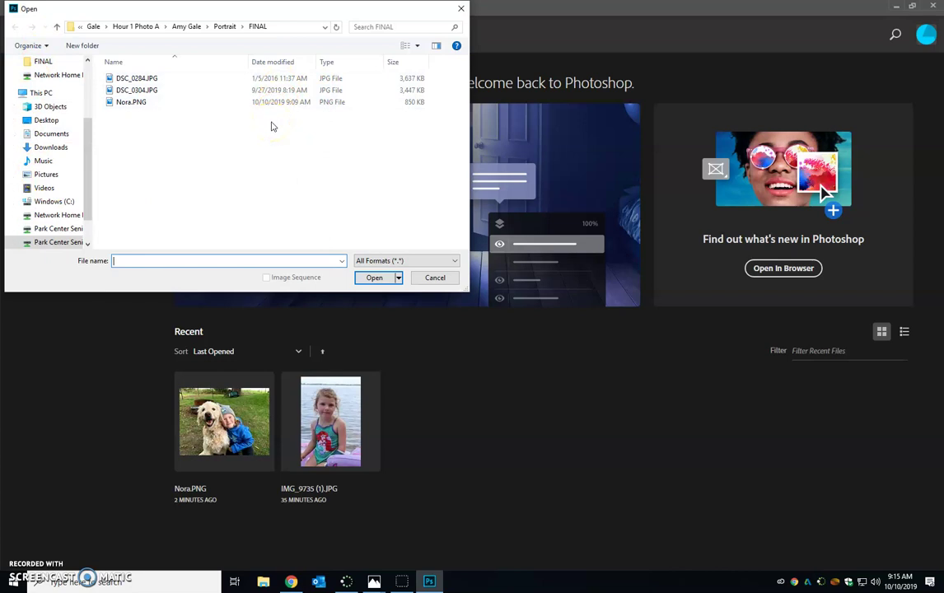
{"action": "left_click", "coordinate": [249, 114]}
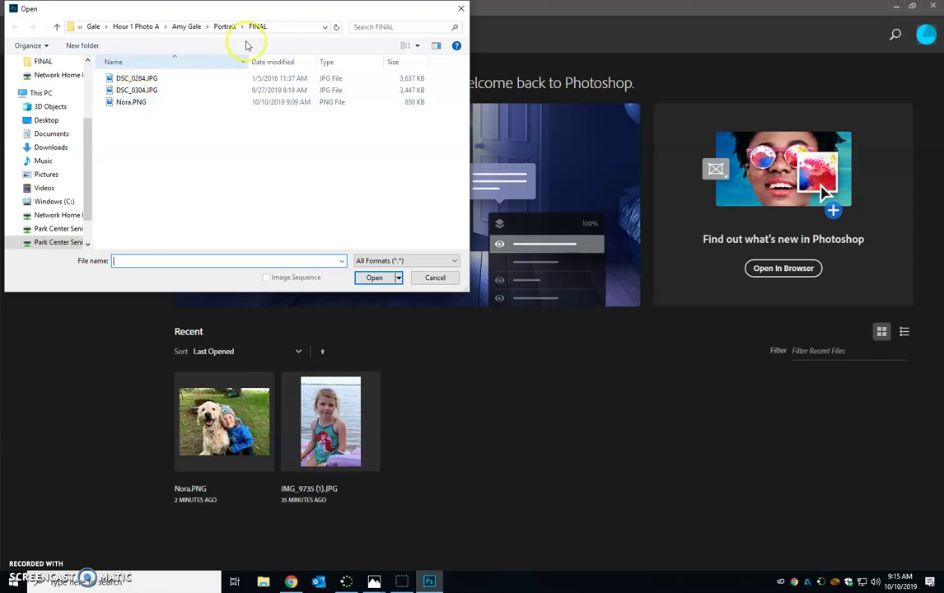
{"action": "double_click", "coordinate": [134, 102]}
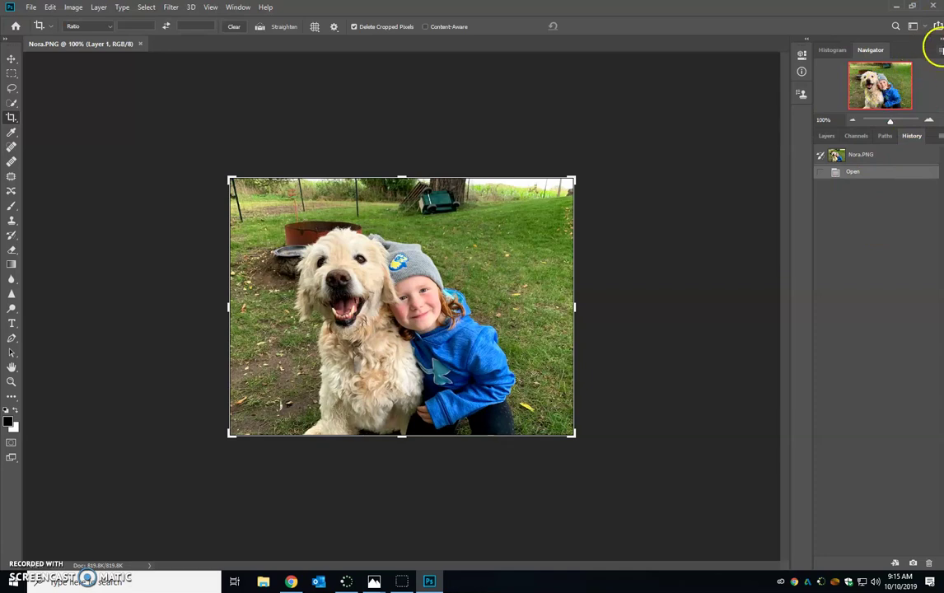
Close the Navigator/Histogram and Layers/History panel groups through their flyout menus.
{"action": "left_click", "coordinate": [940, 51]}
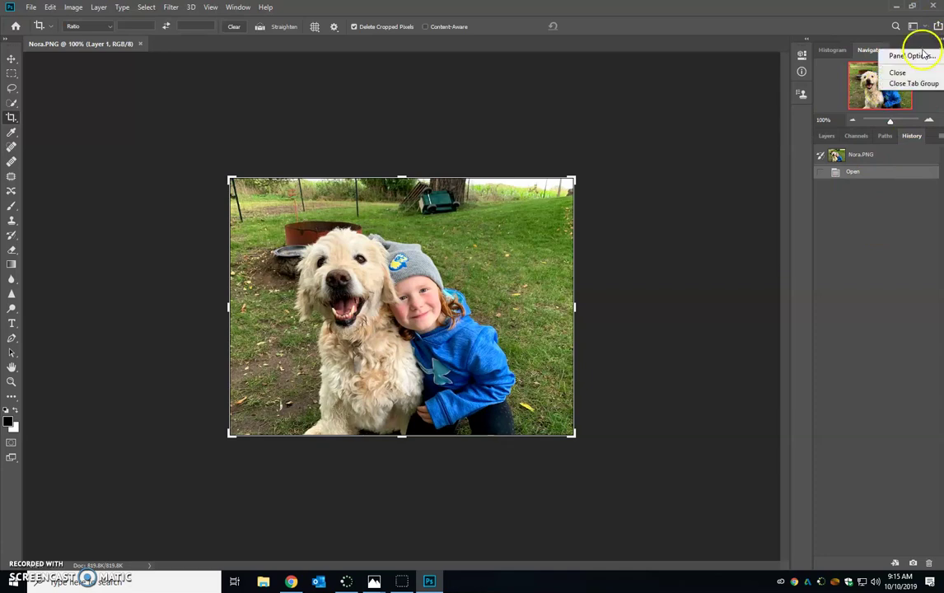
{"action": "left_click", "coordinate": [760, 95]}
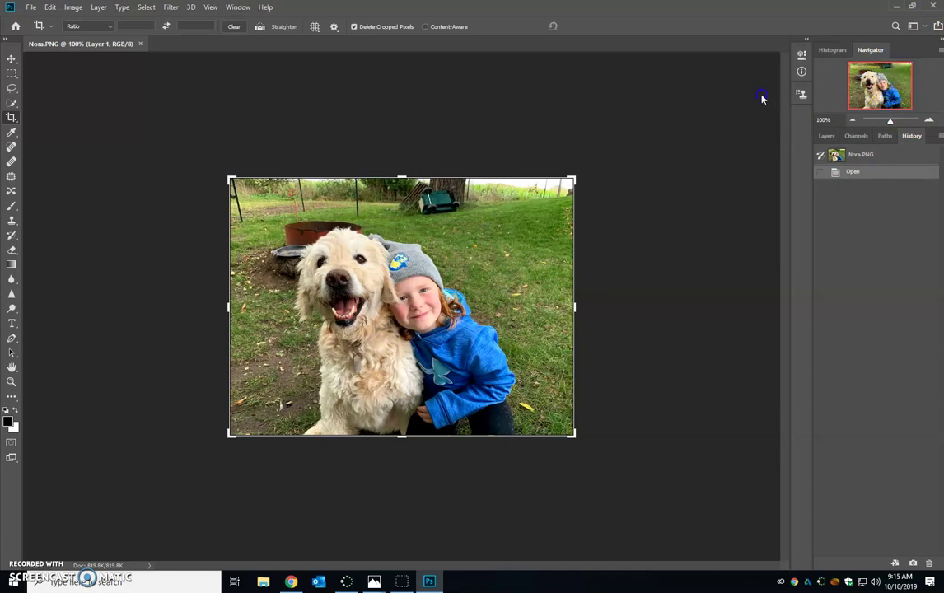
{"action": "left_click", "coordinate": [940, 51]}
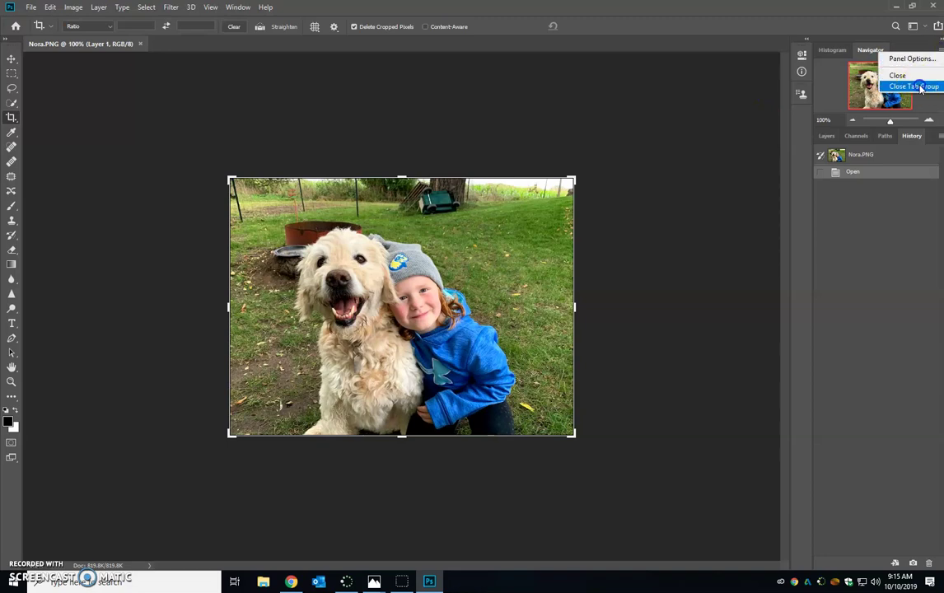
{"action": "left_click", "coordinate": [921, 86]}
{"action": "left_click", "coordinate": [939, 51]}
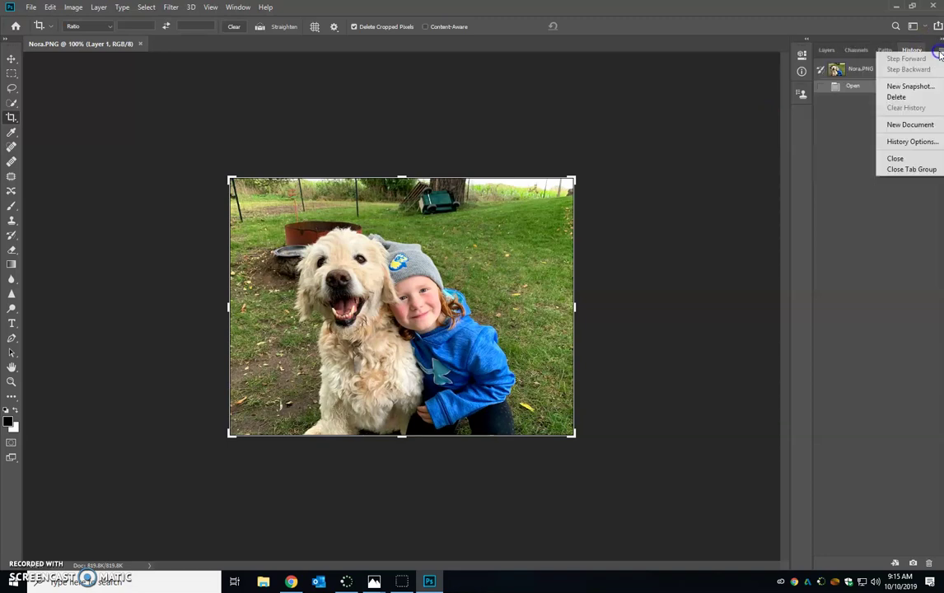
{"action": "left_click", "coordinate": [909, 167]}
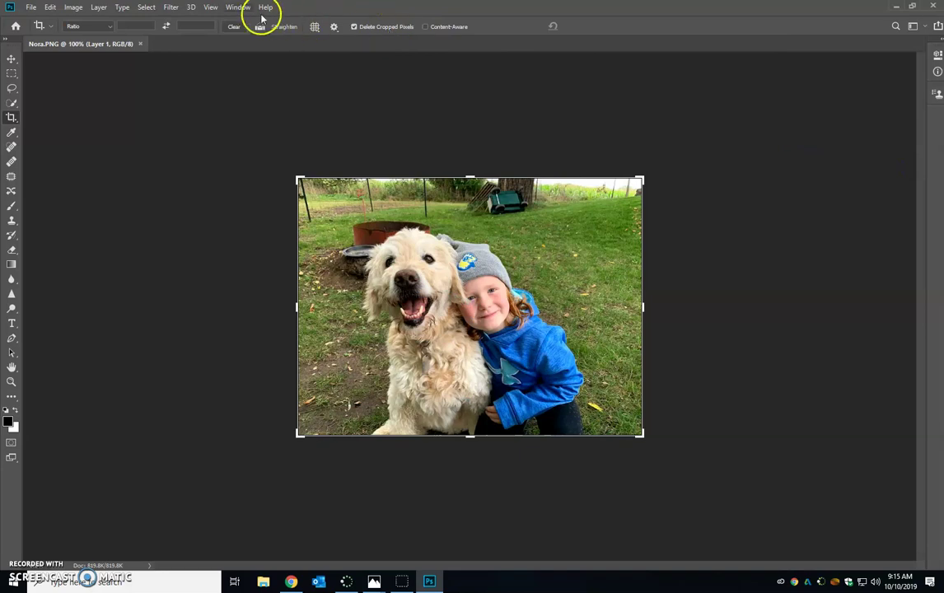
Reopen the History, Layers and Navigator panels from the Window menu and dock Navigator below Layers.
{"action": "left_click", "coordinate": [238, 8]}
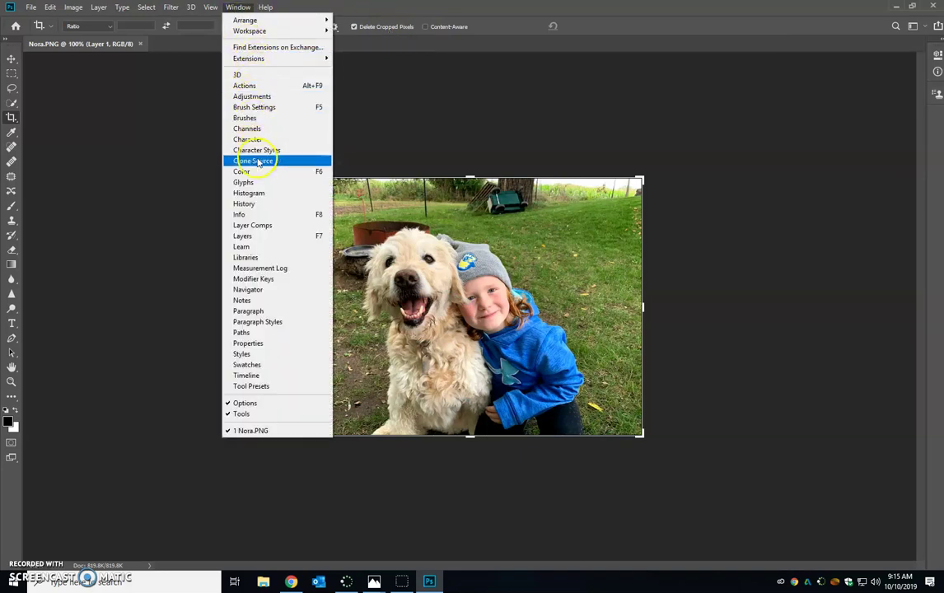
{"action": "left_click", "coordinate": [260, 205]}
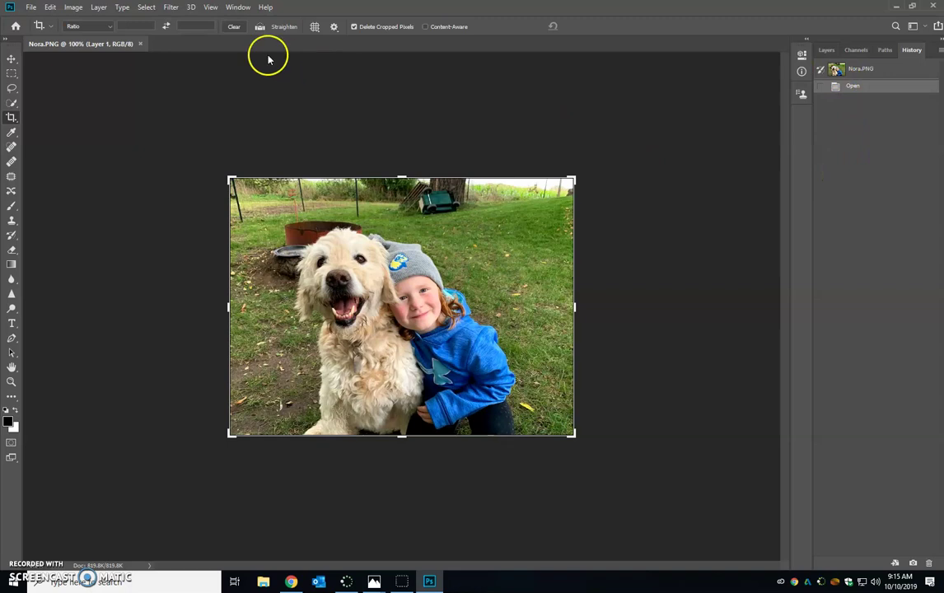
{"action": "left_click", "coordinate": [231, 9]}
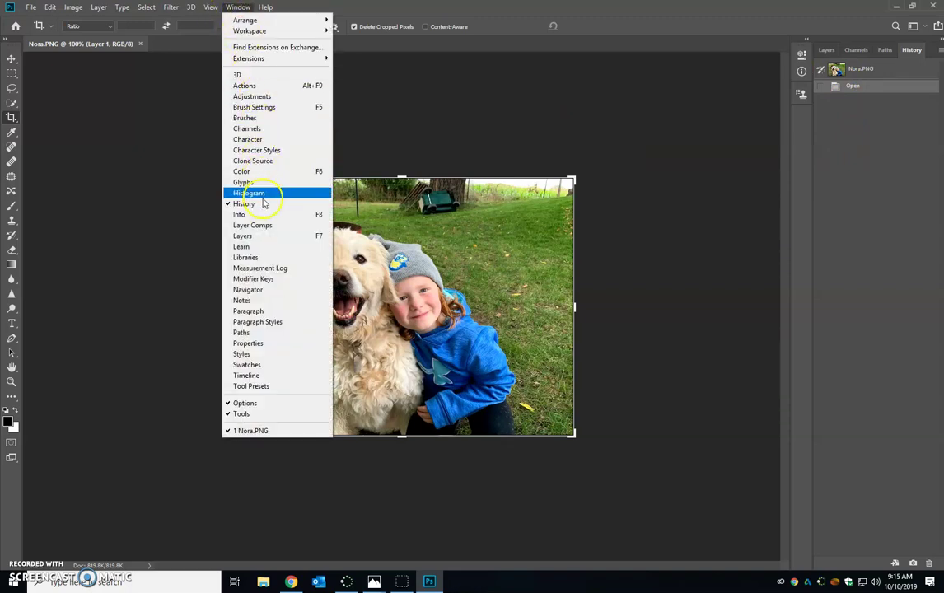
{"action": "left_click", "coordinate": [264, 238]}
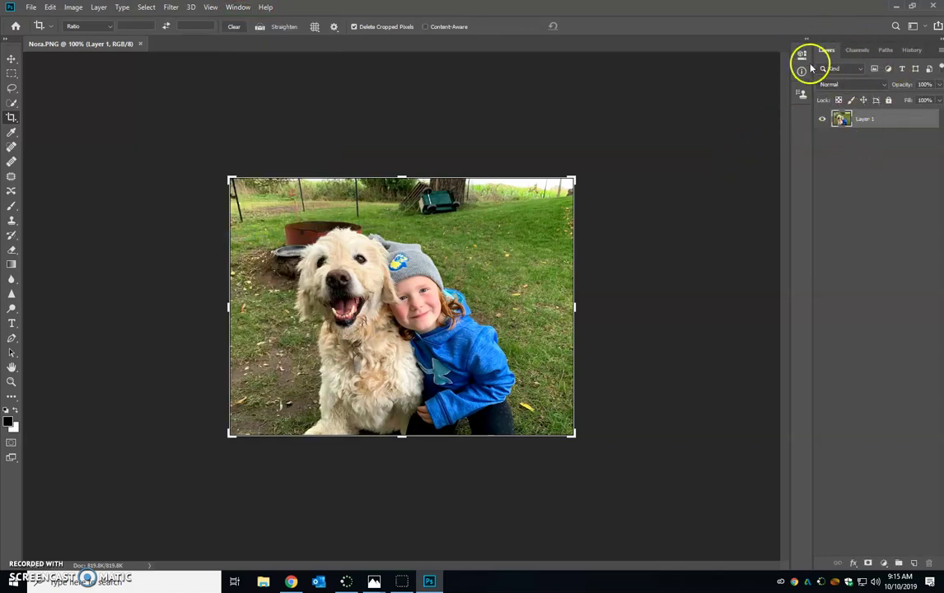
{"action": "left_click", "coordinate": [238, 8]}
{"action": "left_click", "coordinate": [247, 289]}
{"action": "left_click_drag", "start_coordinate": [916, 42], "coordinate": [915, 247]}
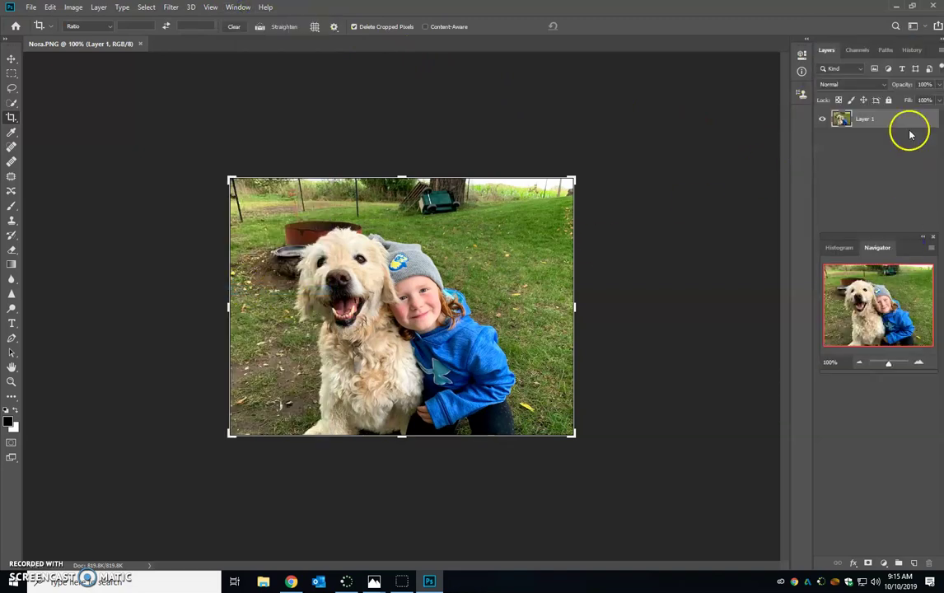
Detach the History tab from the Layers group and place it below the Navigator panel.
{"action": "left_click", "coordinate": [911, 50]}
{"action": "left_click_drag", "start_coordinate": [911, 50], "coordinate": [680, 251]}
{"action": "left_click_drag", "start_coordinate": [748, 245], "coordinate": [849, 393]}
{"action": "left_click", "coordinate": [829, 50]}
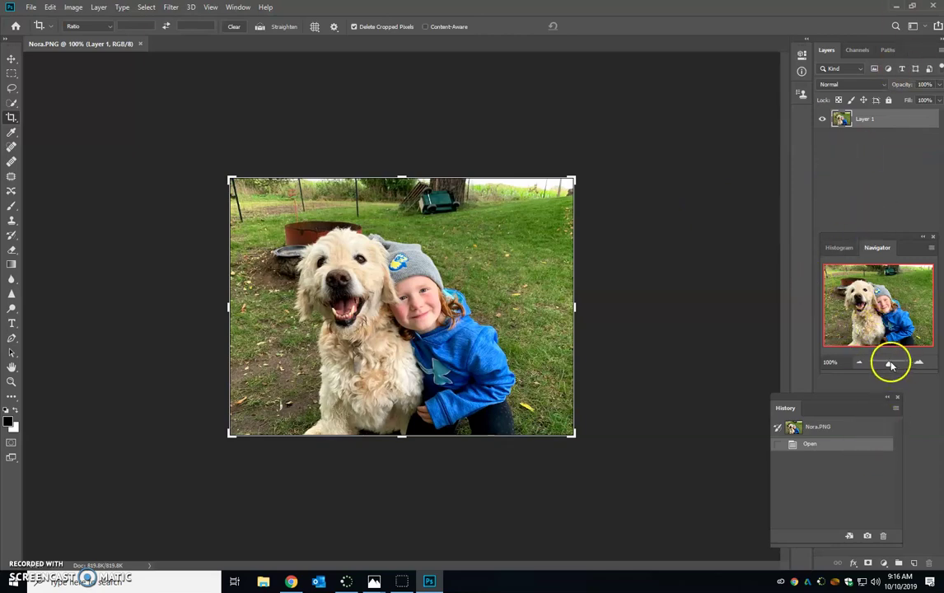
{"action": "left_click_drag", "start_coordinate": [887, 363], "coordinate": [891, 366]}
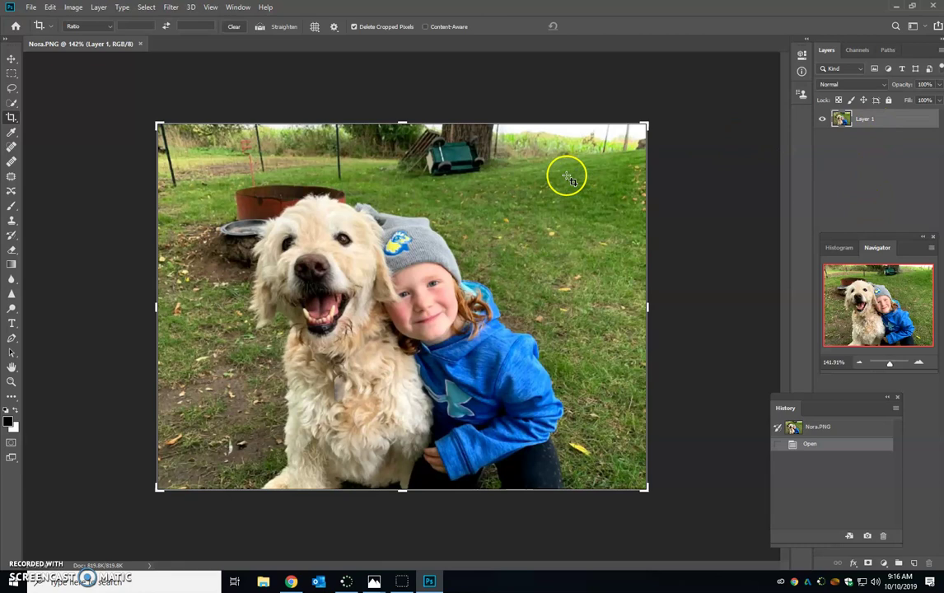
Zoom the photo back to 100% and select the Crop tool.
{"action": "left_click", "coordinate": [858, 363]}
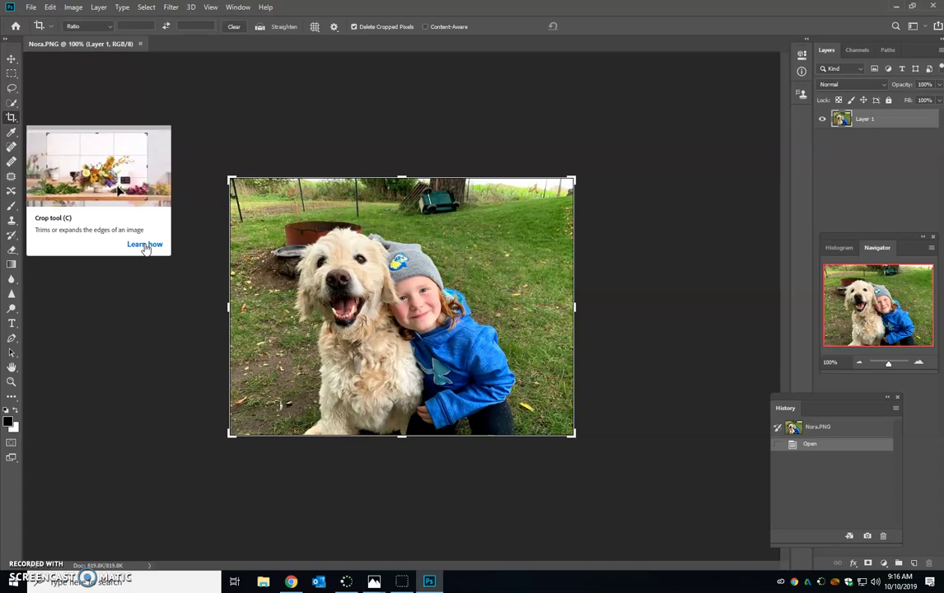
{"action": "left_click", "coordinate": [12, 119]}
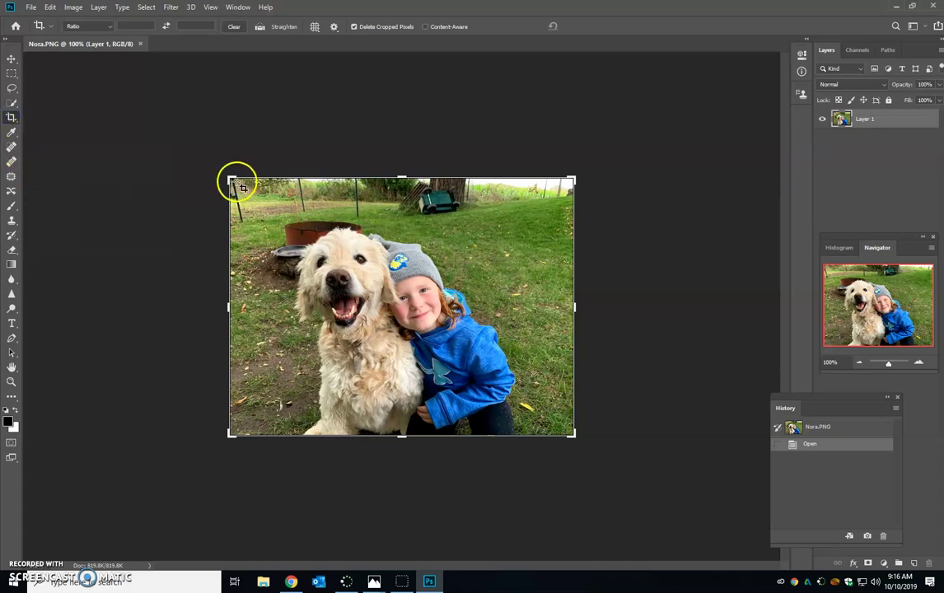
Crop to a tight frame around the girl and dog, adjusting left, bottom and bottom-right edges.
{"action": "mouse_move", "coordinate": [297, 212]}
{"action": "left_mouse_down"}
{"action": "mouse_move", "coordinate": [461, 373]}
{"action": "mouse_move", "coordinate": [531, 389]}
{"action": "mouse_move", "coordinate": [539, 410]}
{"action": "left_mouse_up"}
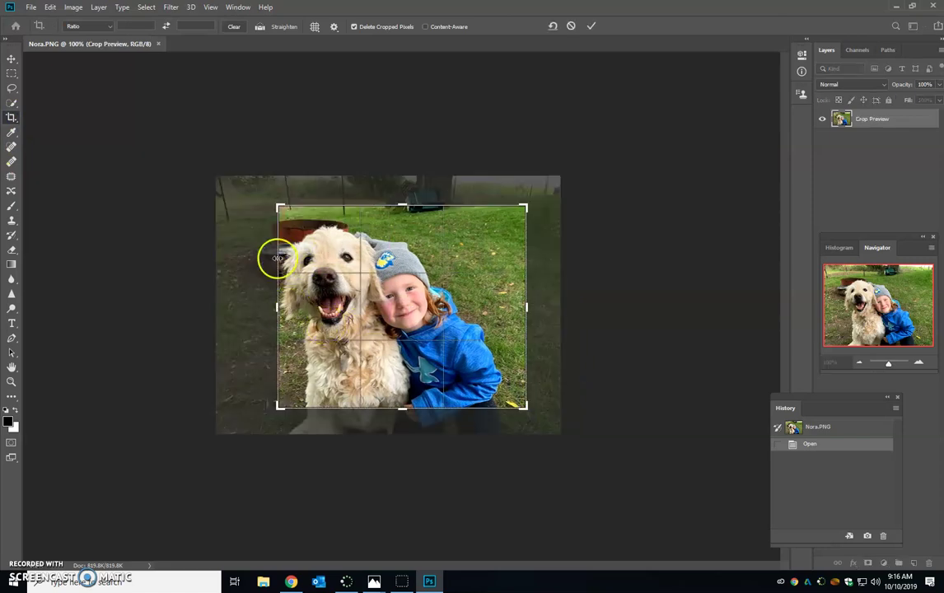
{"action": "mouse_move", "coordinate": [277, 304]}
{"action": "left_mouse_down"}
{"action": "mouse_move", "coordinate": [266, 308]}
{"action": "mouse_move", "coordinate": [287, 306]}
{"action": "mouse_move", "coordinate": [276, 312]}
{"action": "left_mouse_up"}
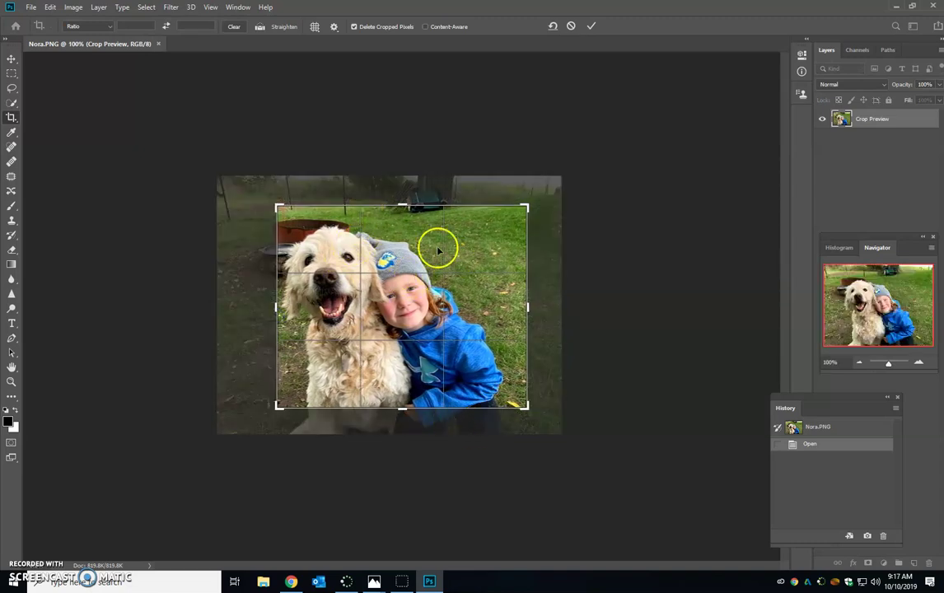
{"action": "left_click_drag", "start_coordinate": [279, 405], "coordinate": [277, 429]}
{"action": "left_click_drag", "start_coordinate": [276, 306], "coordinate": [272, 307]}
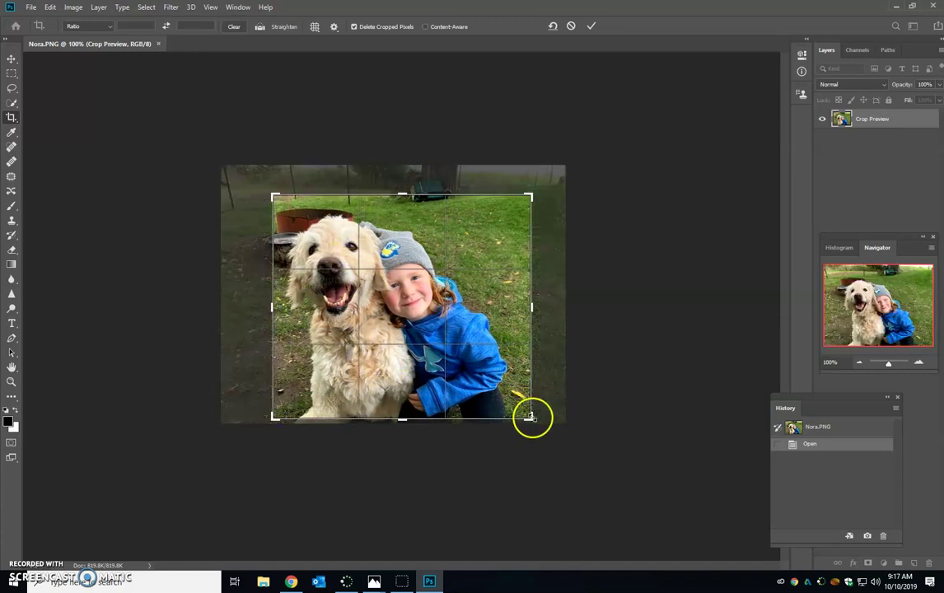
{"action": "left_click_drag", "start_coordinate": [530, 417], "coordinate": [553, 417]}
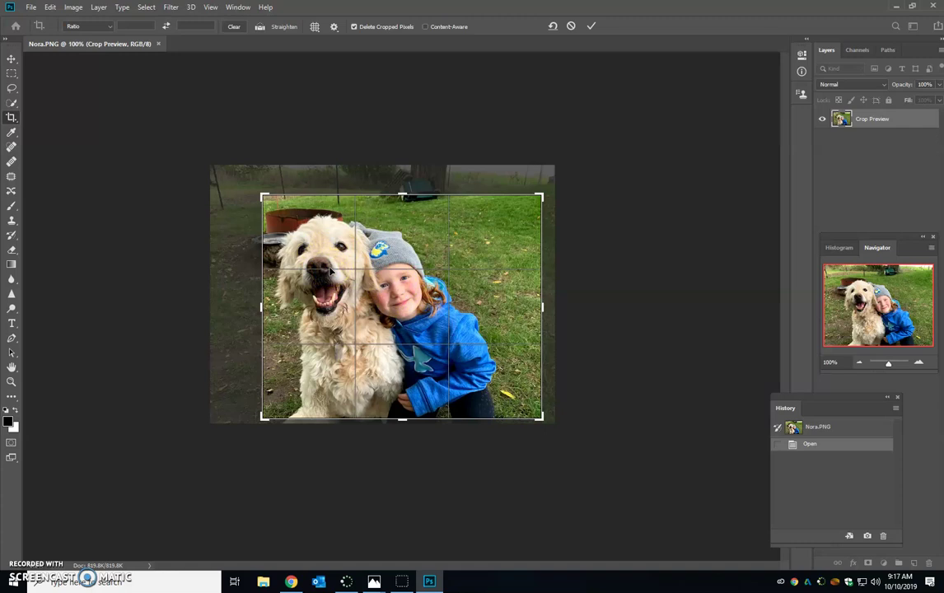
{"action": "key", "text": "Return"}
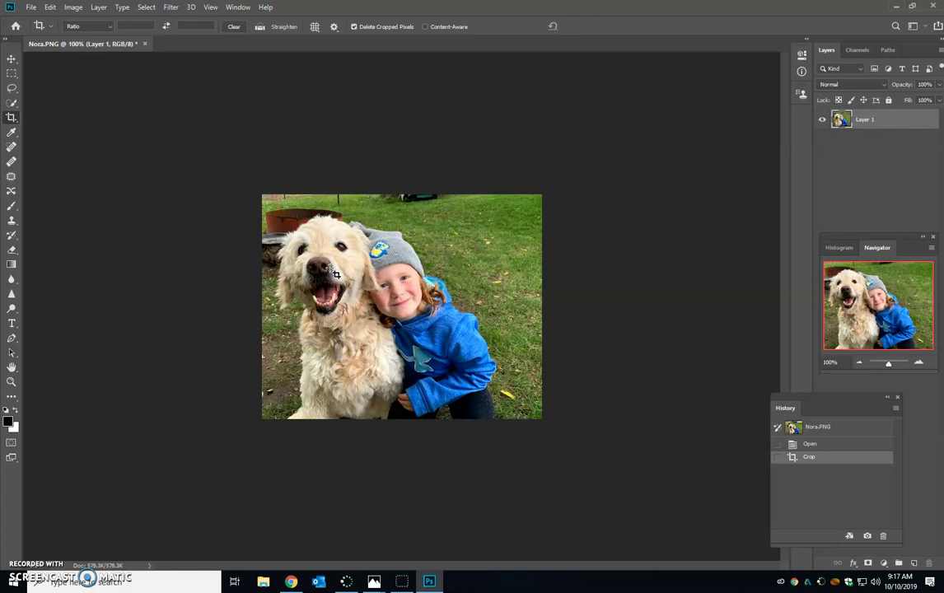
Apply a second crop that trims a thin strip off the top of the photo.
{"action": "left_click", "coordinate": [268, 262]}
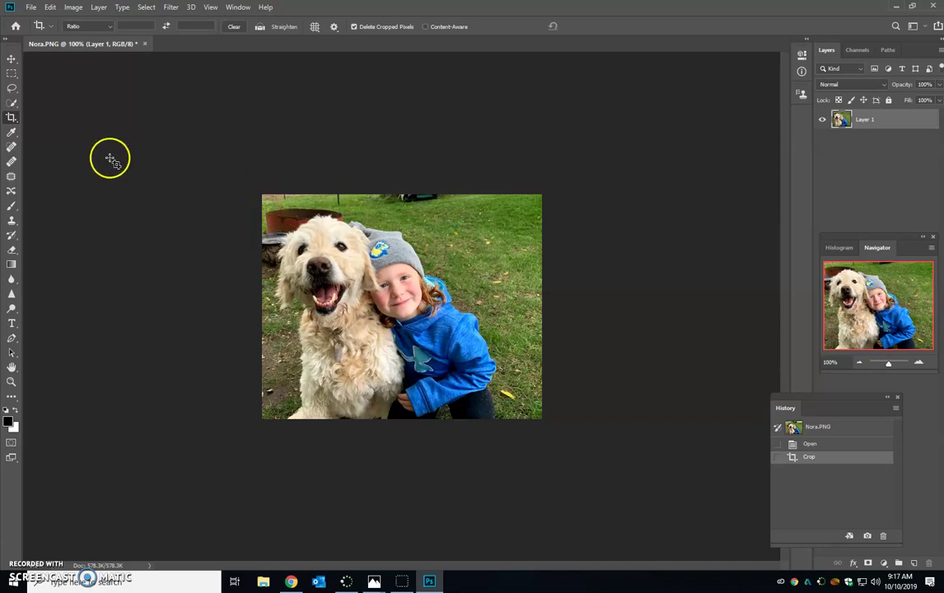
{"action": "left_click", "coordinate": [11, 118]}
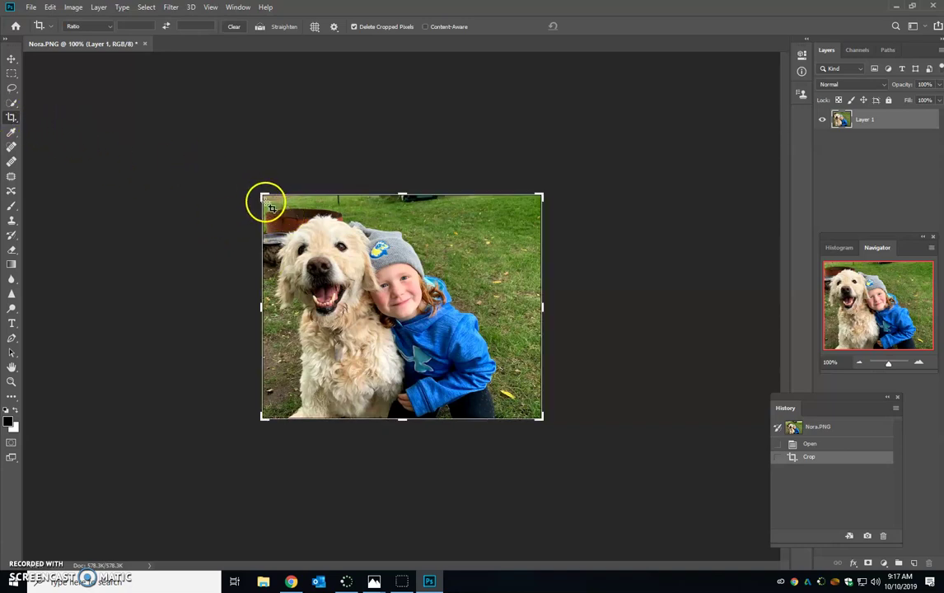
{"action": "left_click_drag", "start_coordinate": [265, 200], "coordinate": [546, 423]}
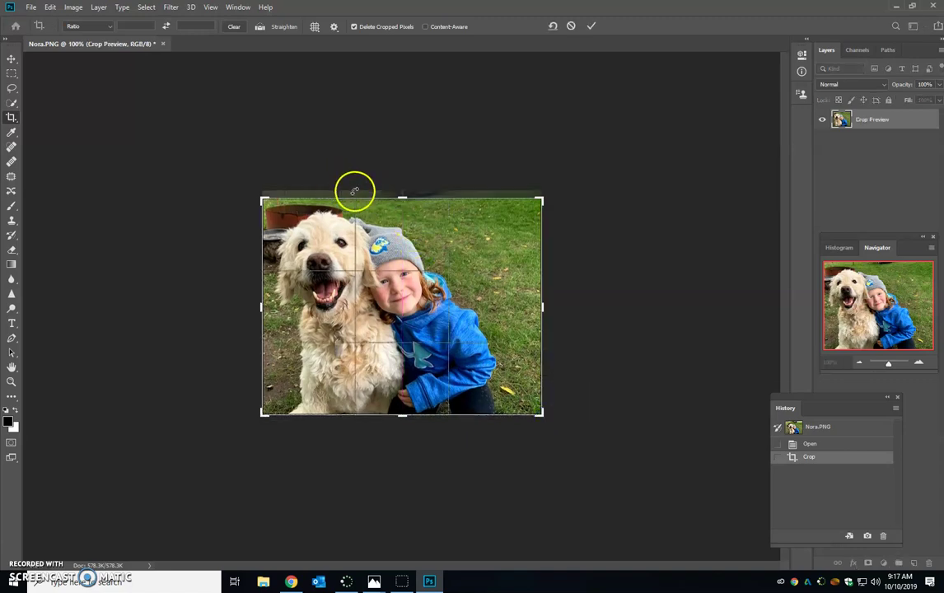
{"action": "key", "text": "Return"}
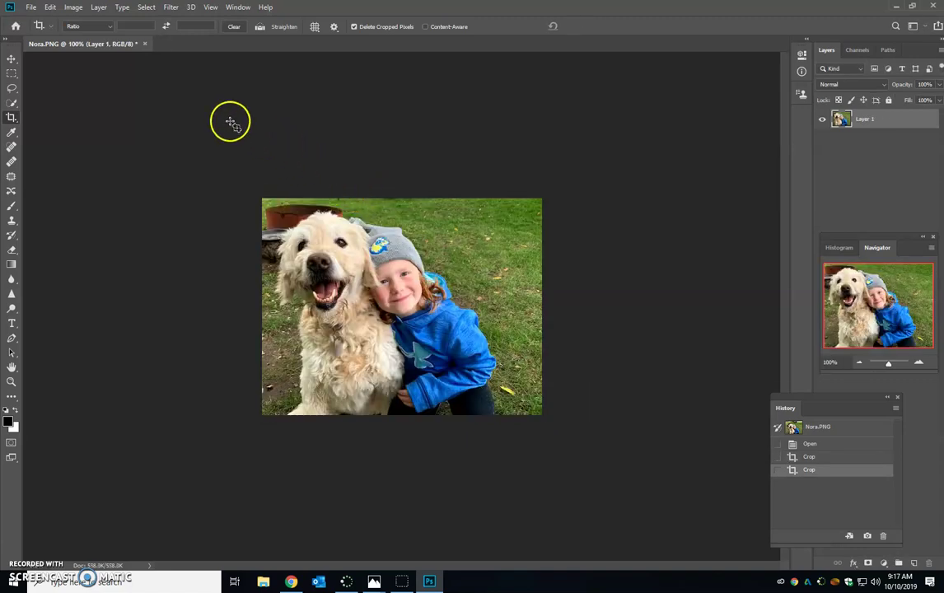
Apply Image > Auto Contrast to the cropped Nora.PNG photo.
{"action": "left_click", "coordinate": [80, 10]}
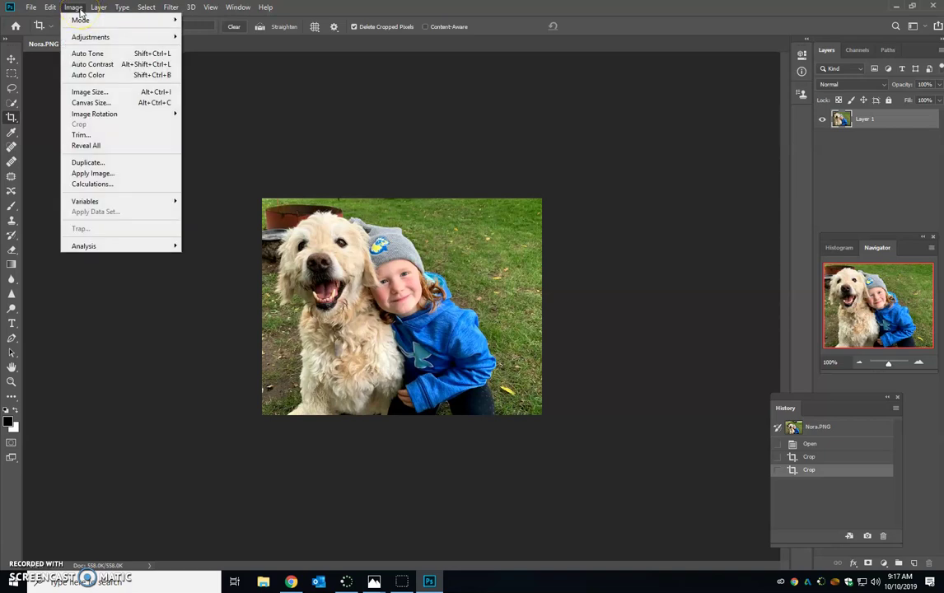
{"action": "left_click", "coordinate": [86, 66]}
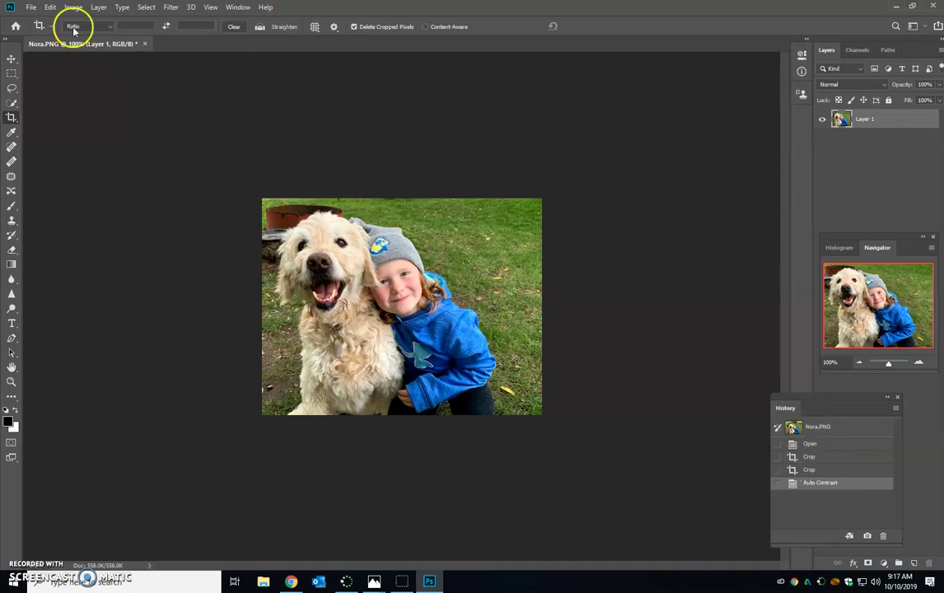
{"action": "left_click", "coordinate": [82, 9]}
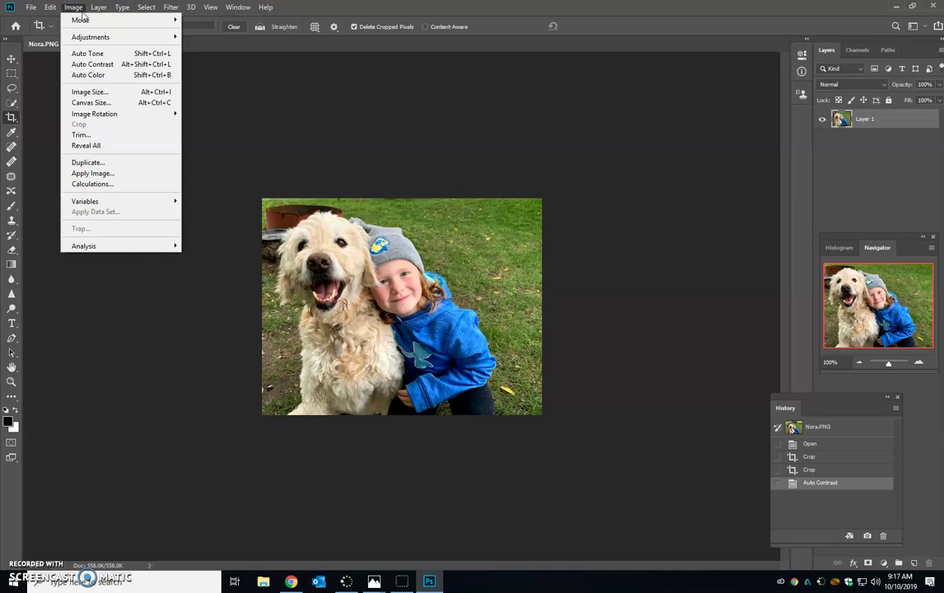
Open the Hue/Saturation adjustment dialog and move it off the photo.
{"action": "mouse_move", "coordinate": [83, 36]}
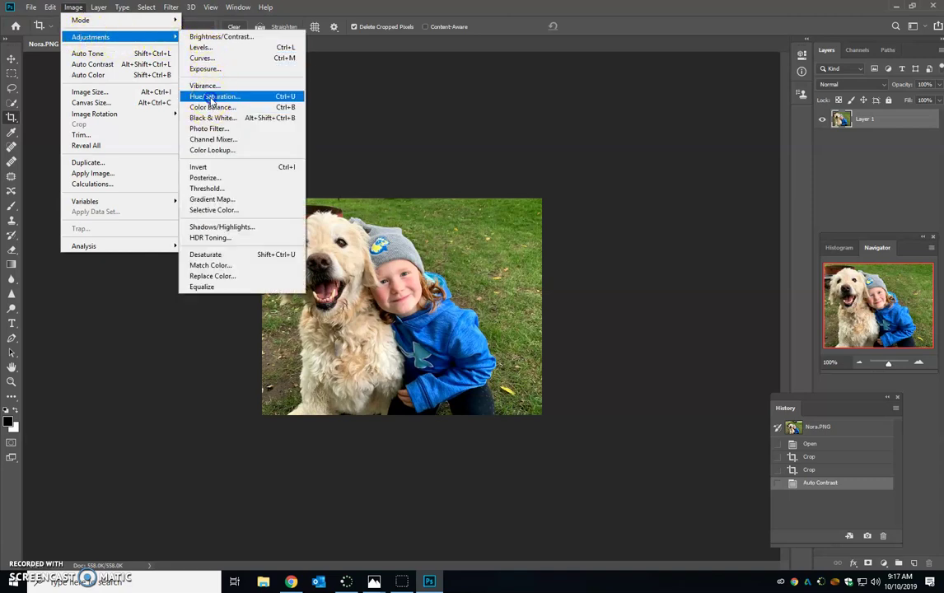
{"action": "left_click", "coordinate": [212, 100]}
{"action": "left_click_drag", "start_coordinate": [505, 117], "coordinate": [698, 86]}
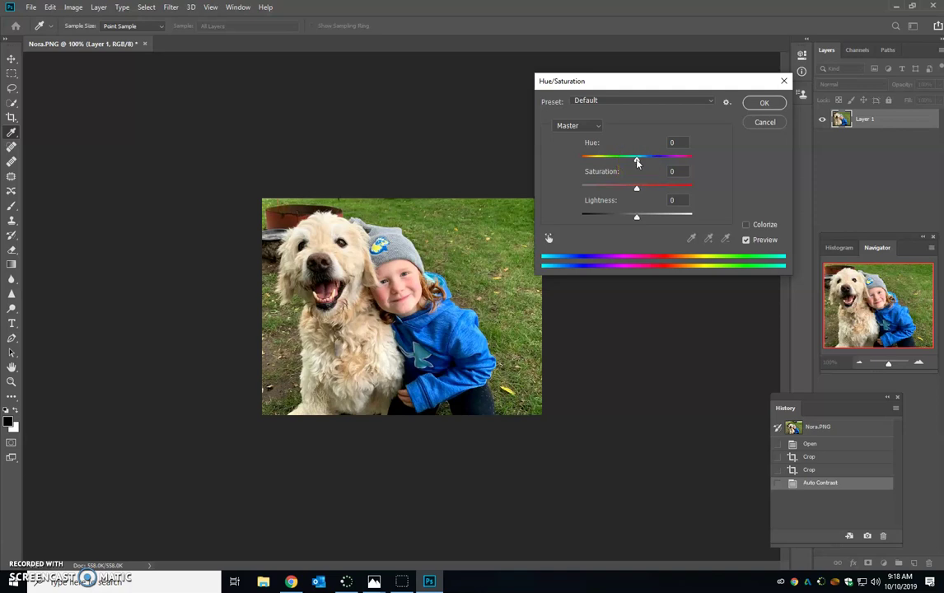
{"action": "mouse_move", "coordinate": [636, 161]}
{"action": "left_mouse_down"}
{"action": "mouse_move", "coordinate": [679, 160]}
{"action": "mouse_move", "coordinate": [582, 156]}
{"action": "mouse_move", "coordinate": [640, 167]}
{"action": "left_mouse_up"}
Set Hue to 0, Lightness to 0 and Saturation to 5, and apply the adjustment.
{"action": "left_click", "coordinate": [675, 144]}
{"action": "type", "text": "0"}
{"action": "left_click", "coordinate": [628, 196]}
{"action": "left_click", "coordinate": [637, 218]}
{"action": "mouse_move", "coordinate": [636, 219]}
{"action": "left_mouse_down"}
{"action": "mouse_move", "coordinate": [613, 220]}
{"action": "mouse_move", "coordinate": [665, 218]}
{"action": "mouse_move", "coordinate": [638, 218]}
{"action": "left_mouse_up"}
{"action": "left_click", "coordinate": [669, 171]}
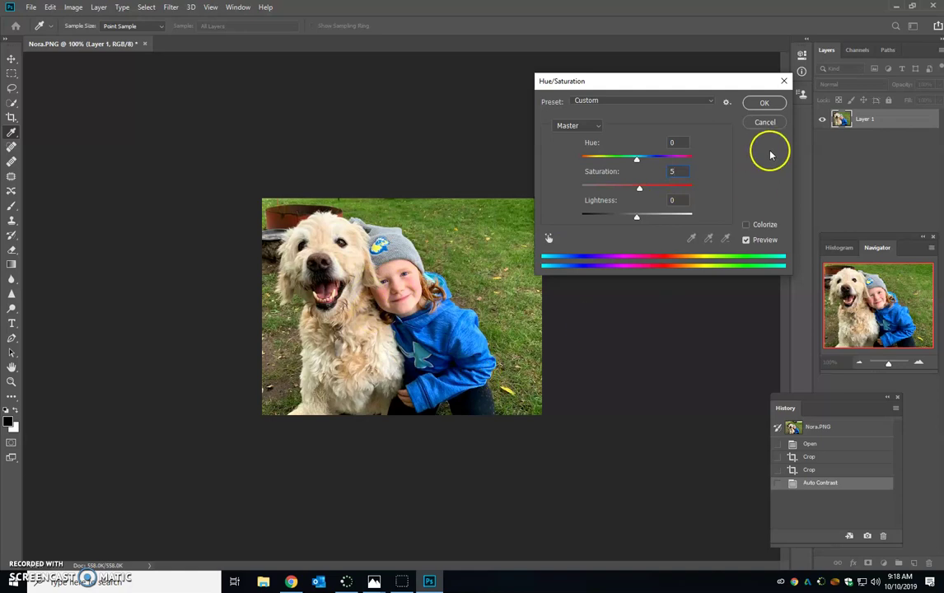
{"action": "left_click", "coordinate": [772, 104]}
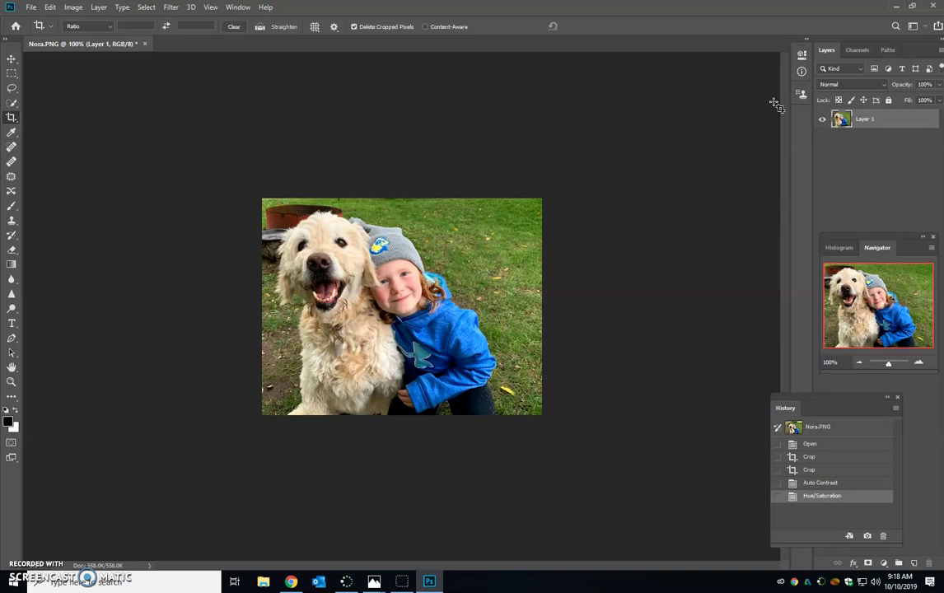
Show the Image > Adjustments list, then dismiss it without applying any adjustment.
{"action": "left_click", "coordinate": [73, 7]}
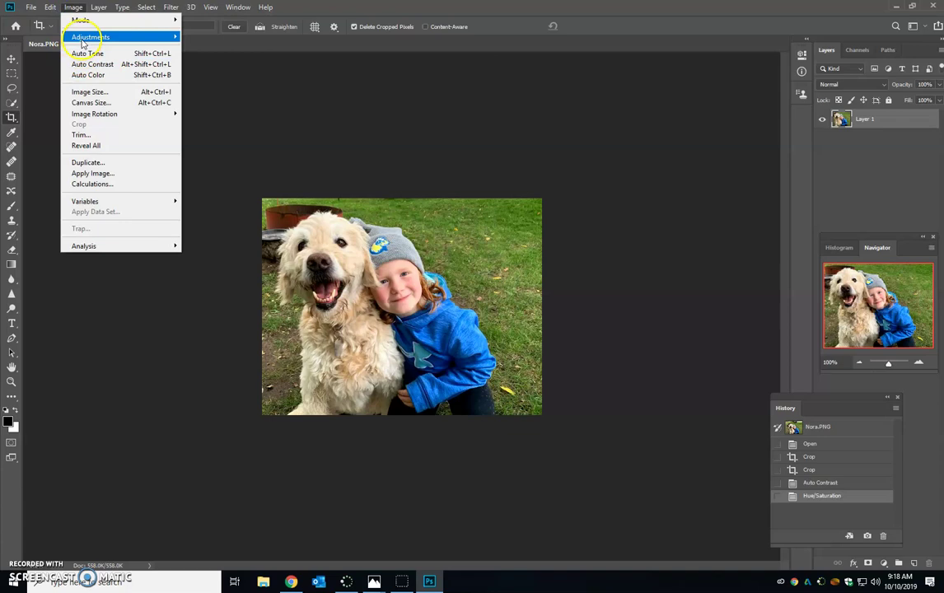
{"action": "mouse_move", "coordinate": [76, 37]}
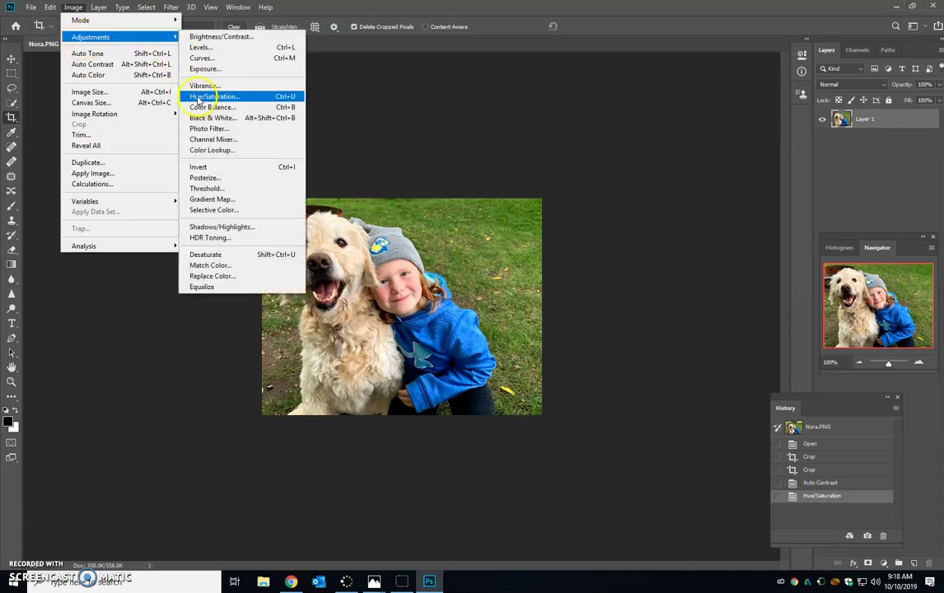
{"action": "left_click", "coordinate": [461, 123]}
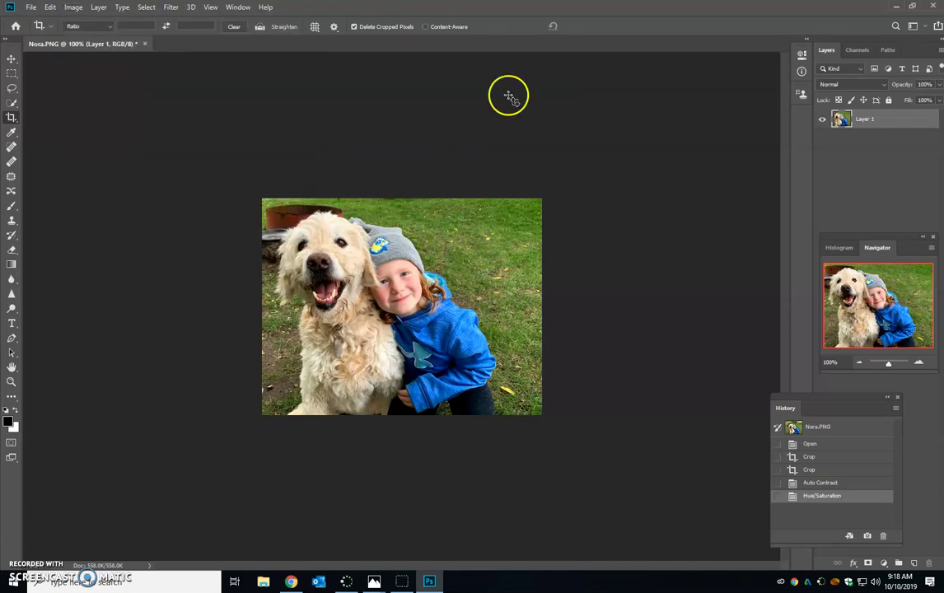
Save the photo as a PNG copy named NoraEdited.png in the FINAL folder, accepting default PNG options.
{"action": "left_click", "coordinate": [32, 9]}
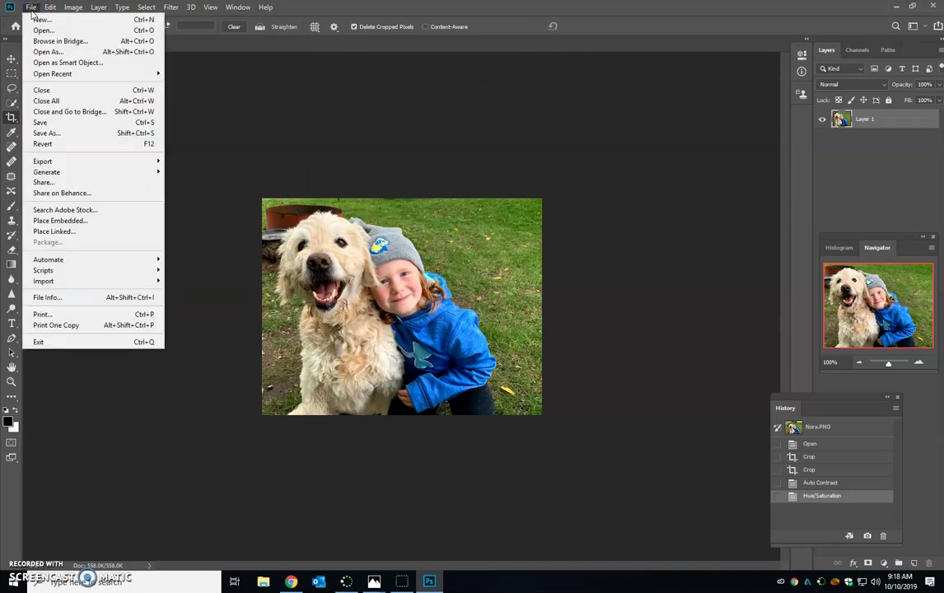
{"action": "left_click", "coordinate": [44, 133]}
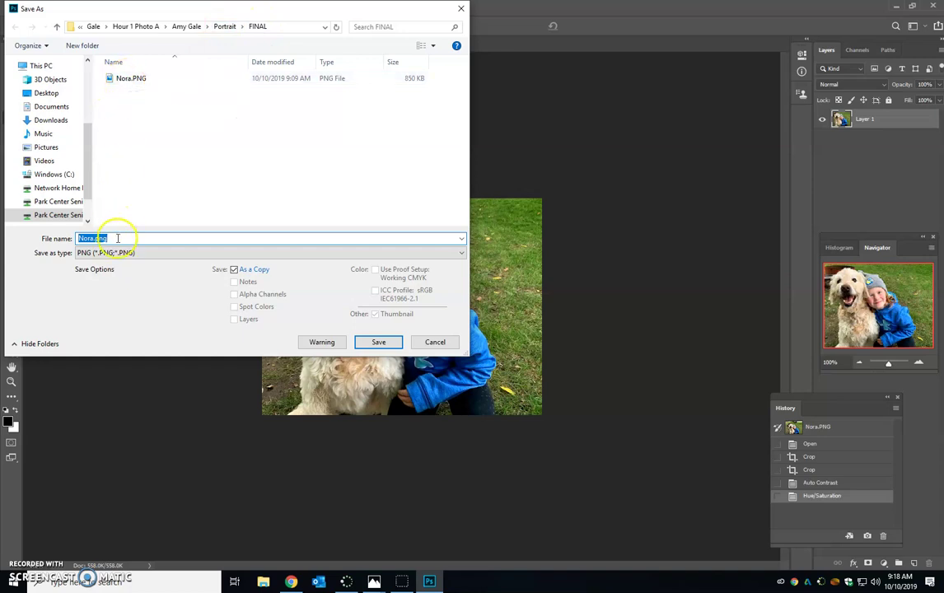
{"action": "left_click", "coordinate": [92, 238]}
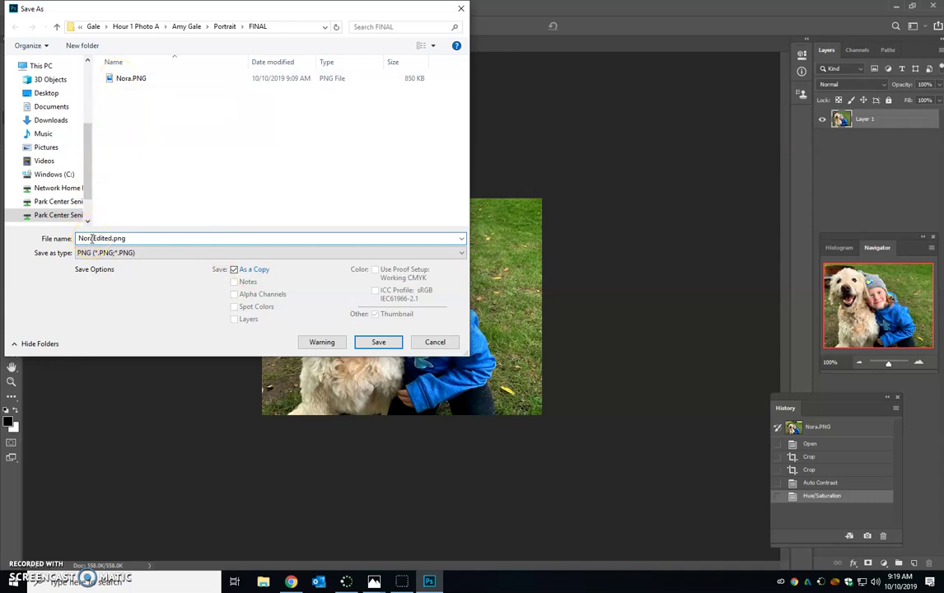
{"action": "left_click", "coordinate": [378, 342]}
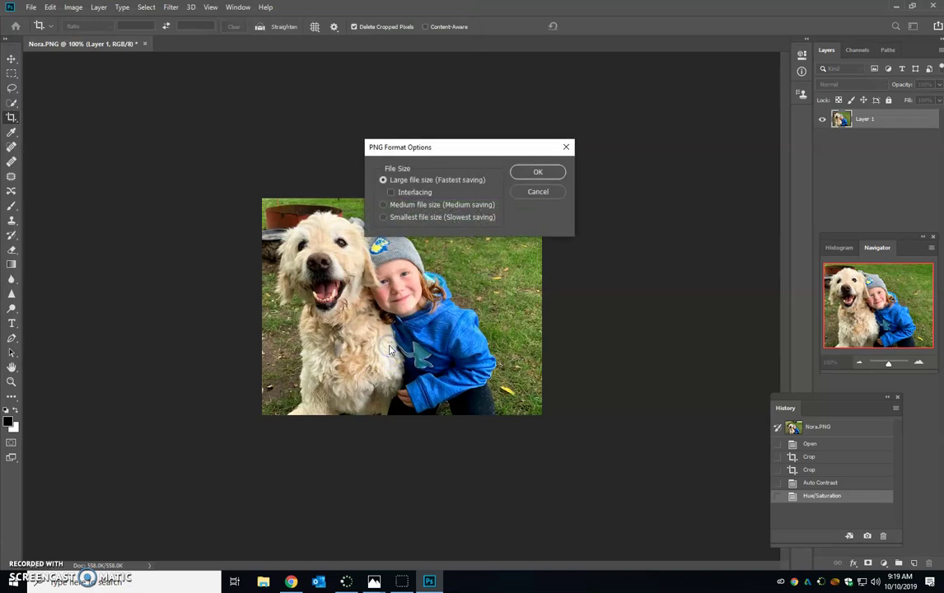
{"action": "left_click", "coordinate": [538, 173]}
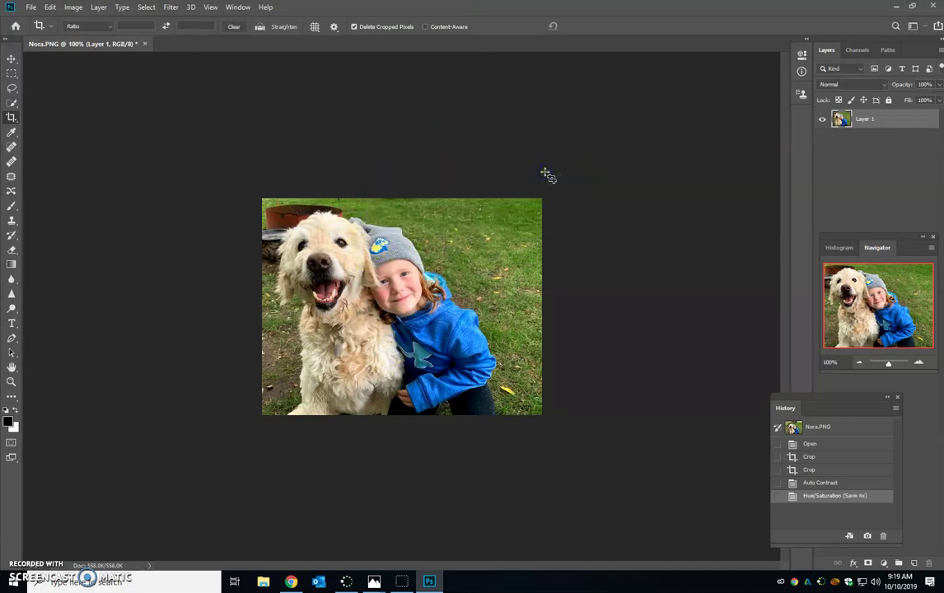